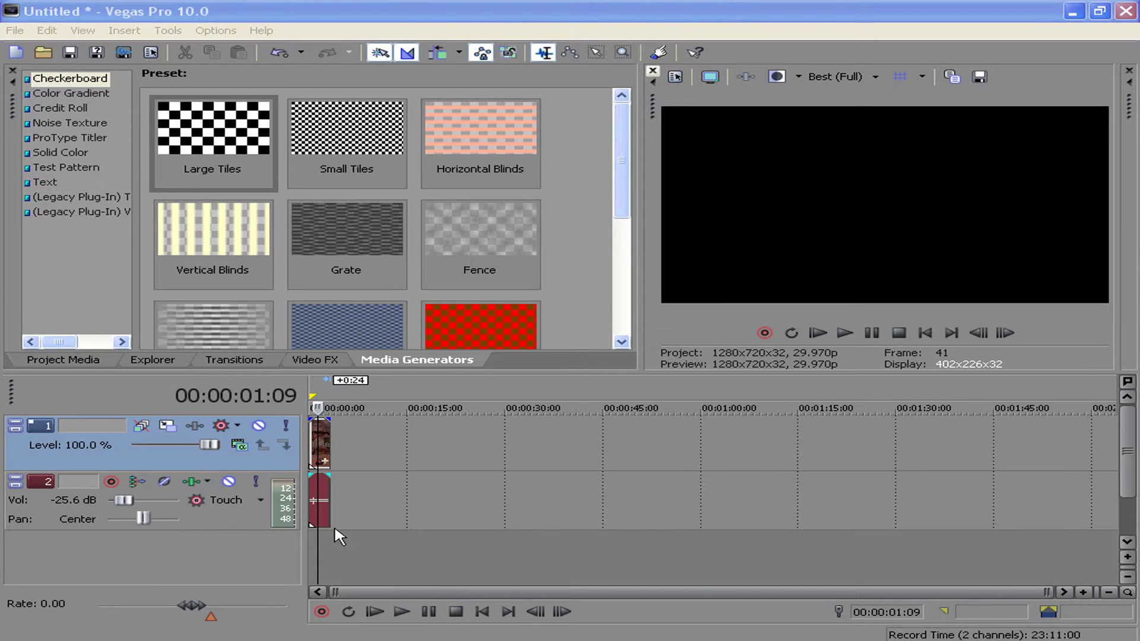
- Move the playhead to the start of the timeline at 00:00:00:00
click(326, 534)
click(315, 542)
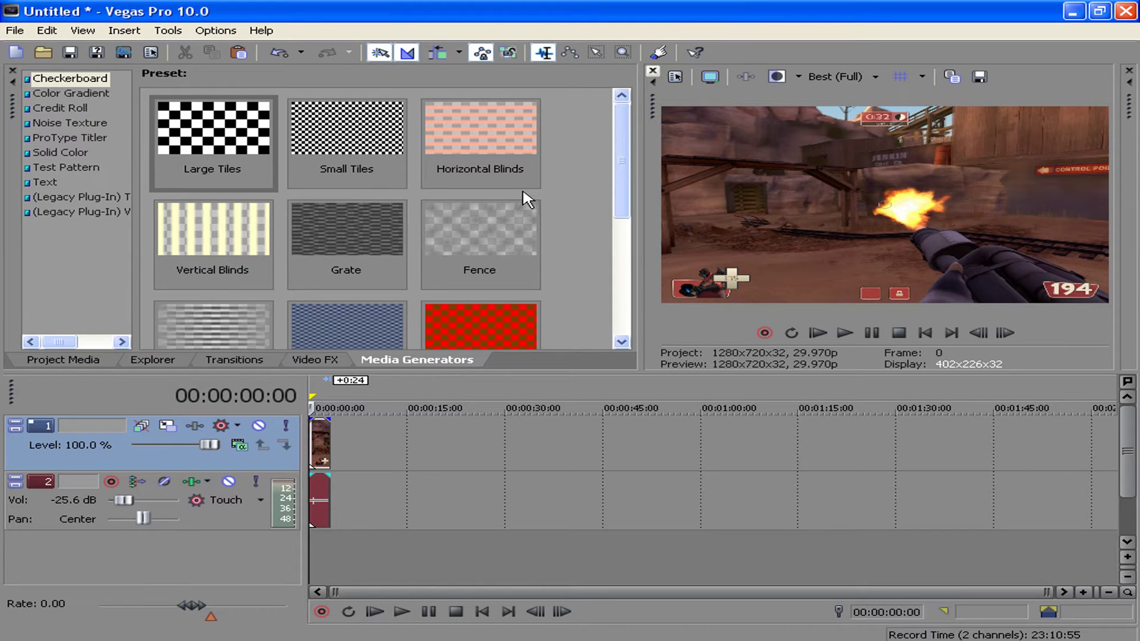
click(675, 77)
- Change the project video template from HDV 720-30p to Custom 2048x1152, 29.970 fps
drag(660, 57, 464, 83)
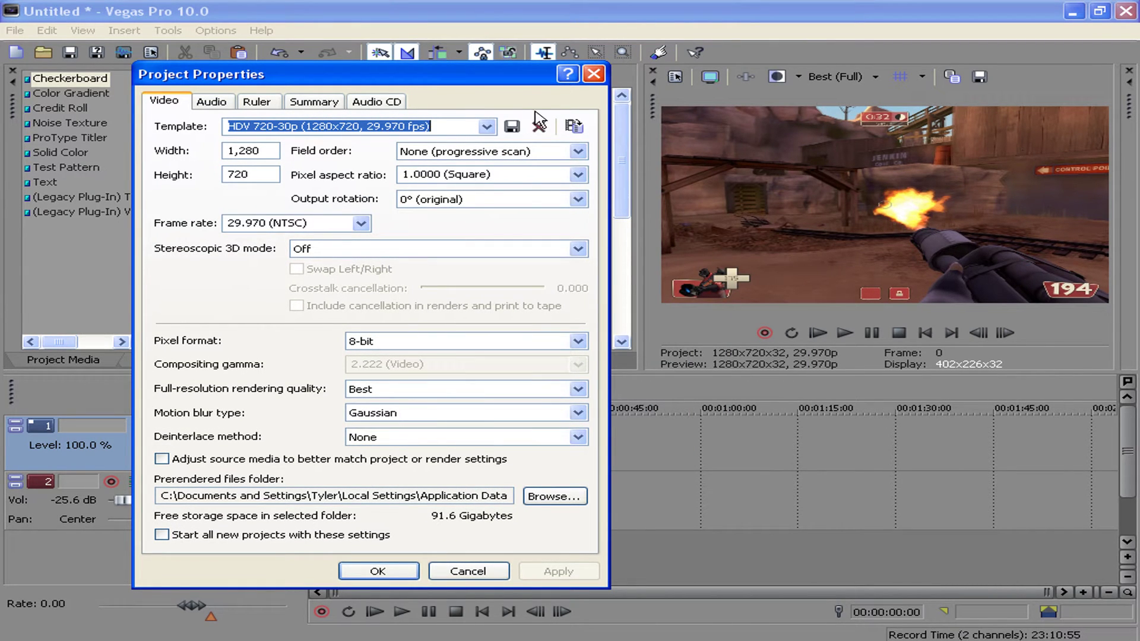
click(488, 126)
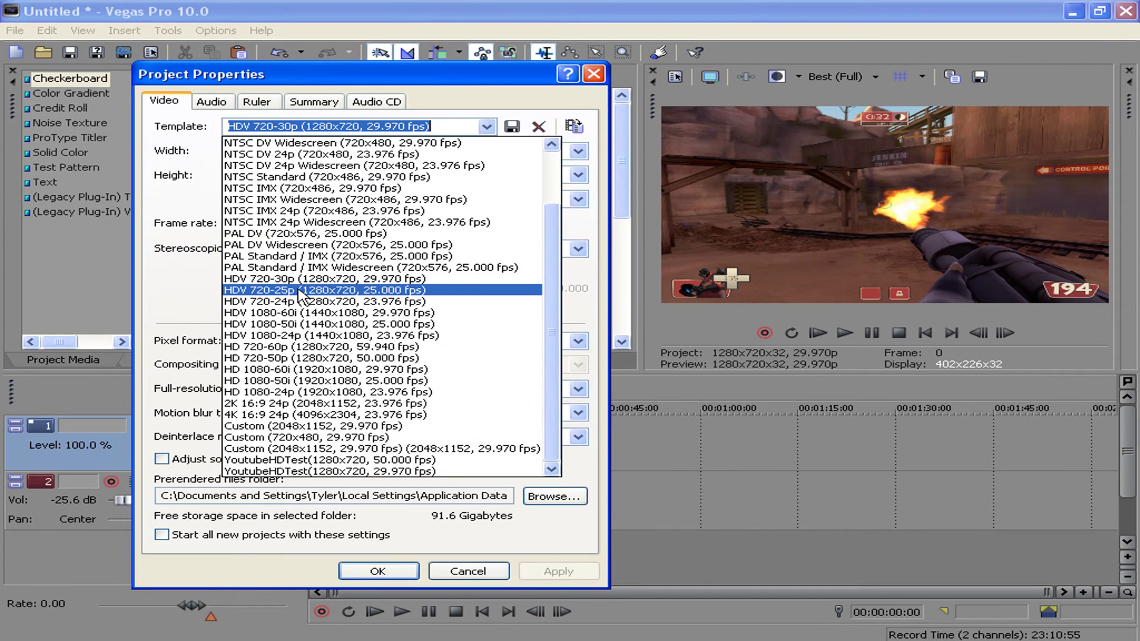
click(337, 313)
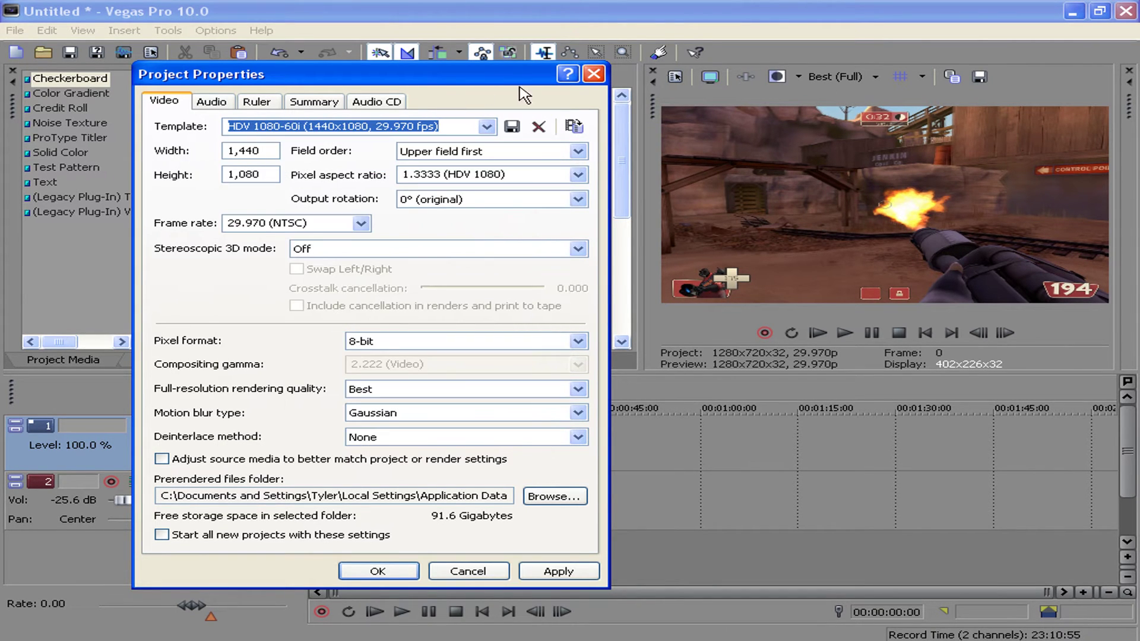
click(487, 127)
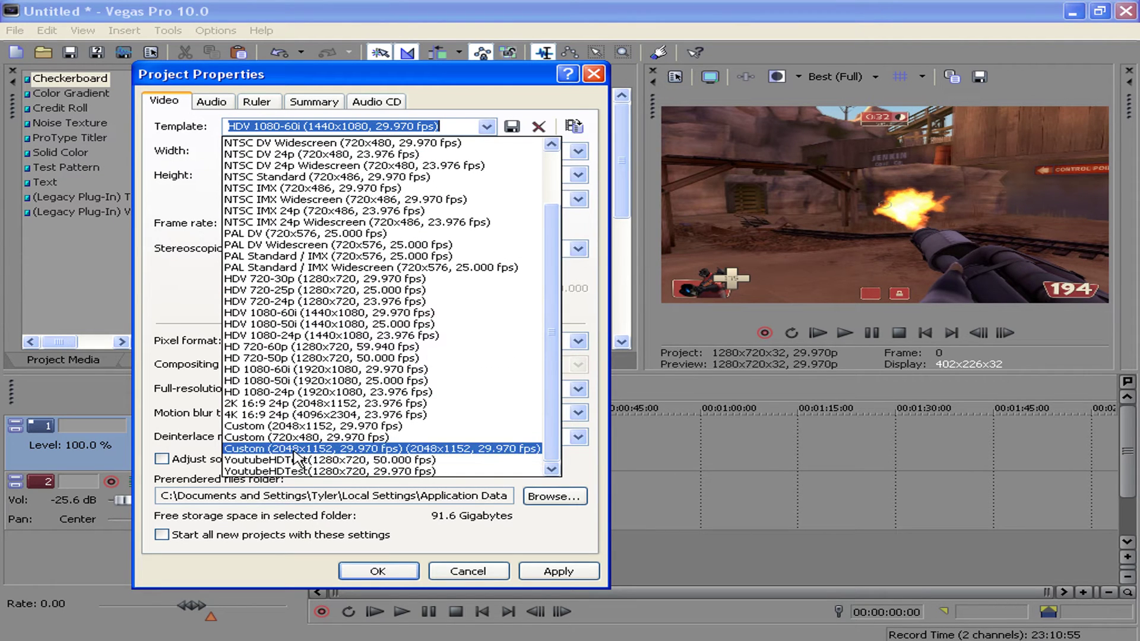
click(295, 458)
click(267, 153)
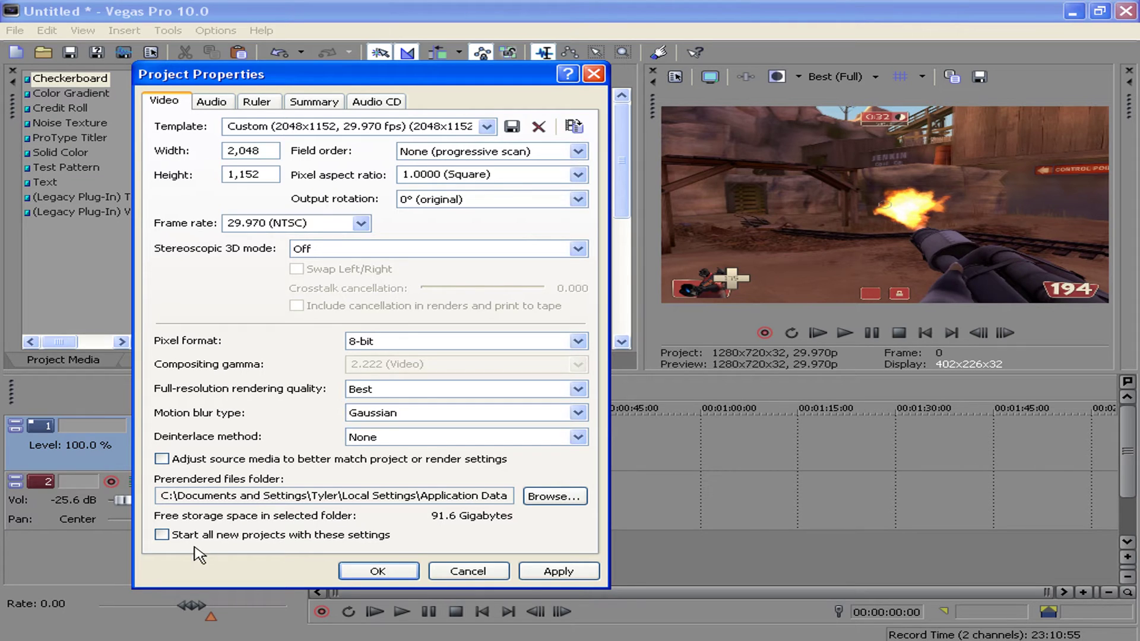
- Keep project audio at 192,000 Hz, 24-bit, with Best resample and stretch quality
click(228, 102)
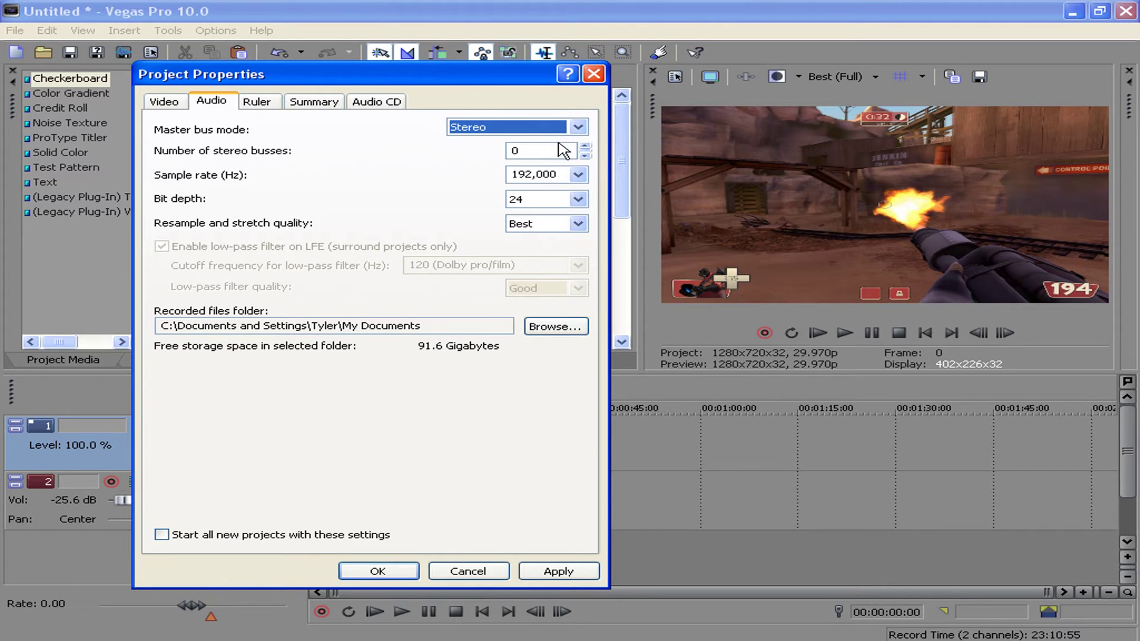
click(579, 175)
click(579, 176)
click(579, 200)
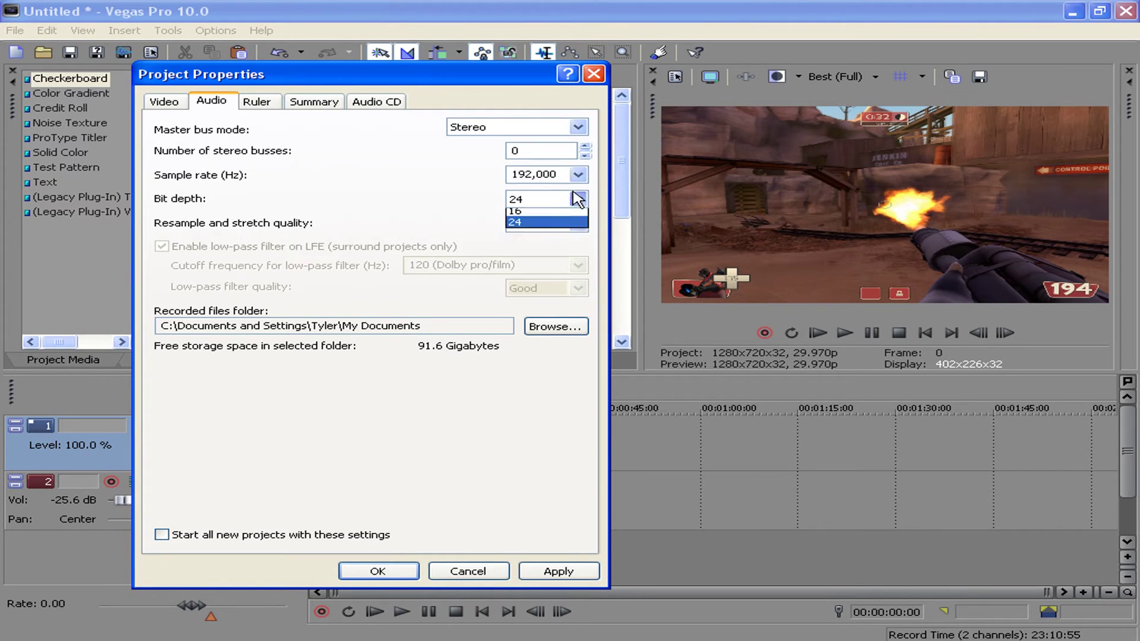
click(576, 221)
click(578, 224)
click(578, 224)
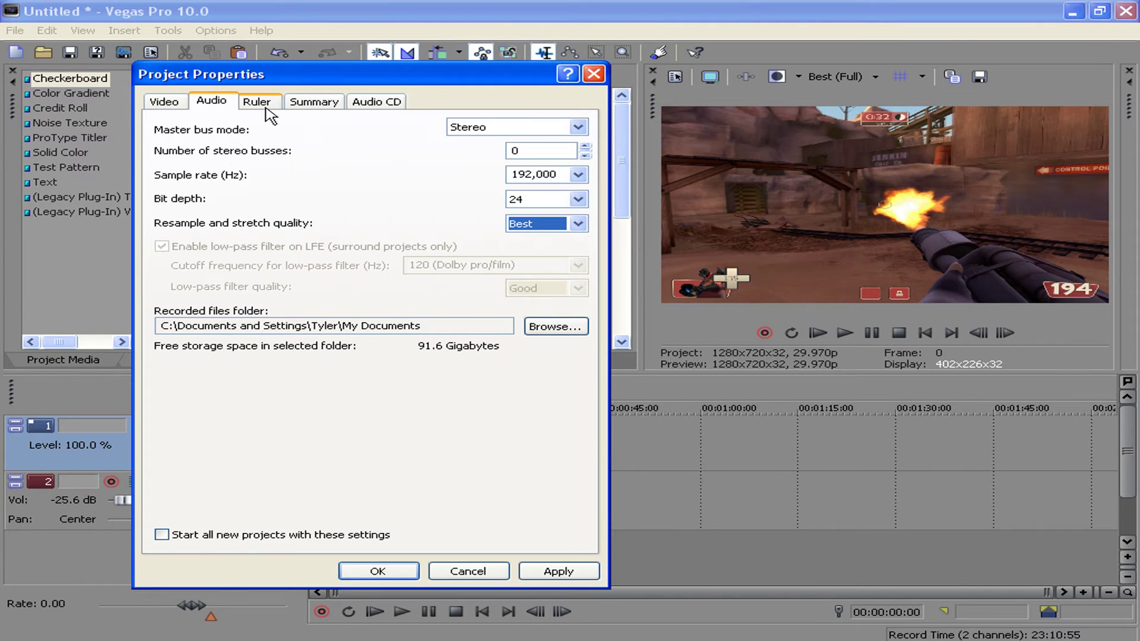
- Review the Summary and Audio CD settings, then apply the 2048x1152 project properties
click(313, 105)
click(376, 102)
click(166, 102)
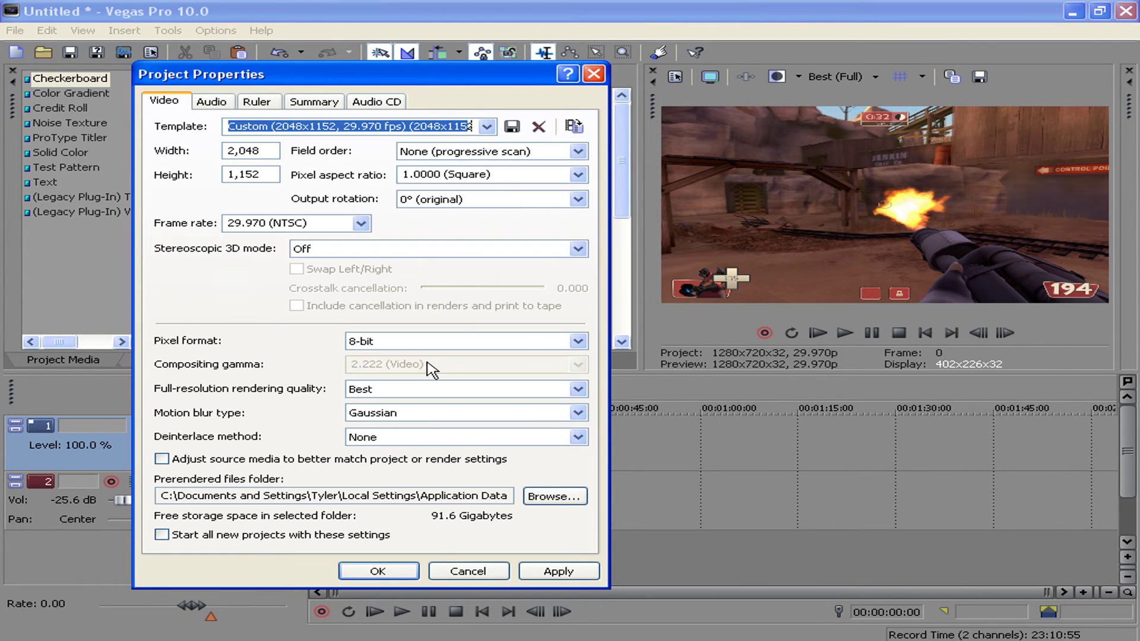
click(555, 571)
click(374, 571)
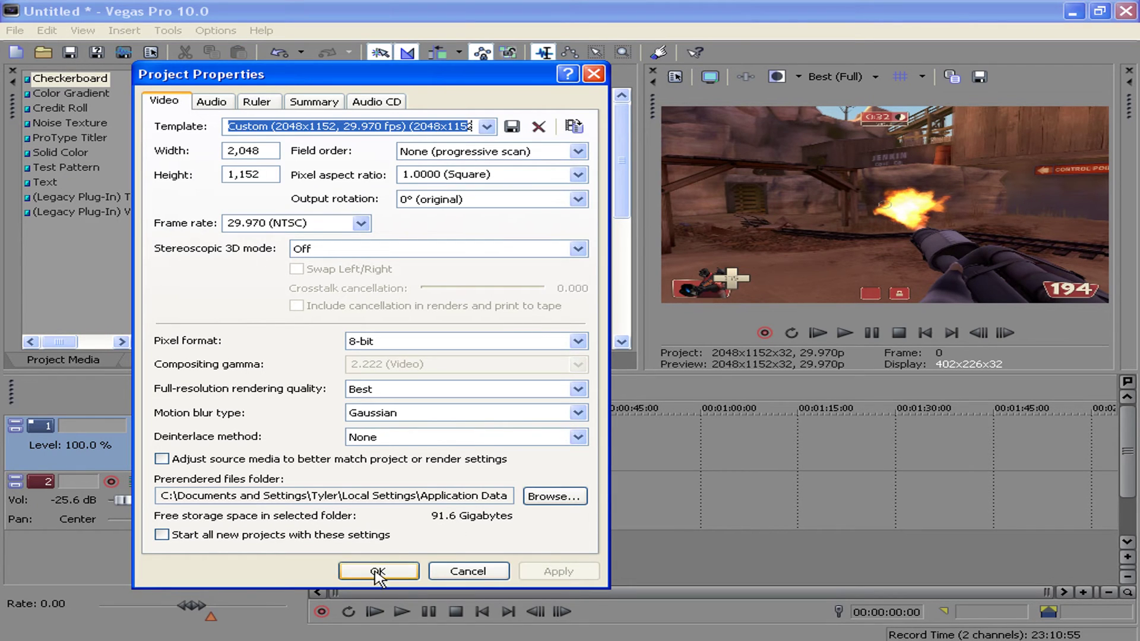
- Open Render As, select the Youtube Original WMV V11 template and open its custom settings
click(13, 30)
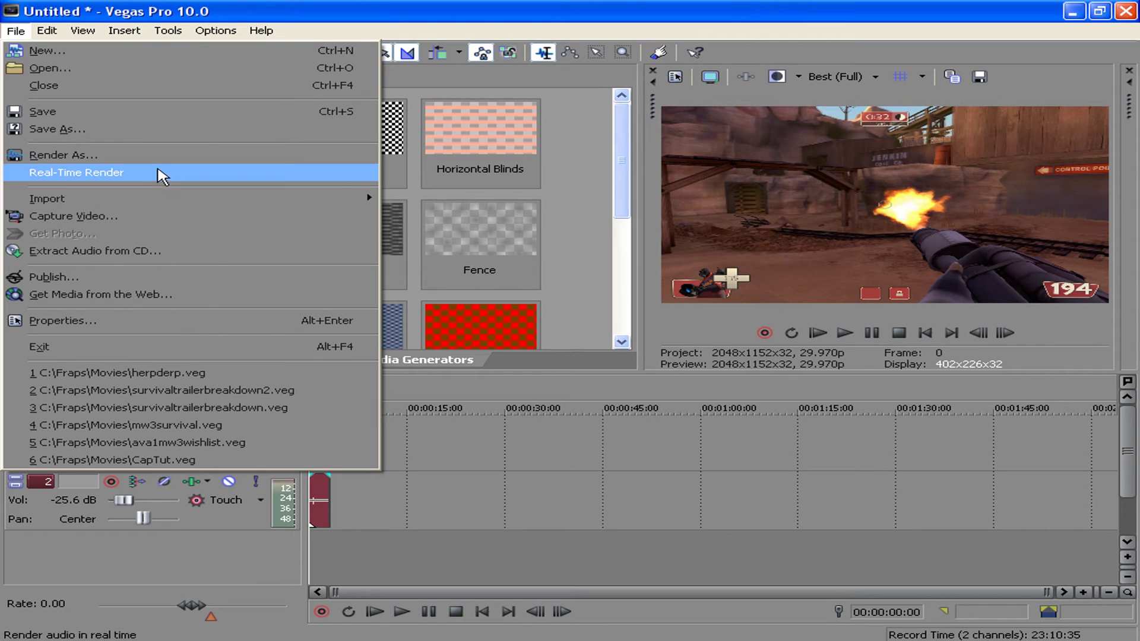
click(162, 159)
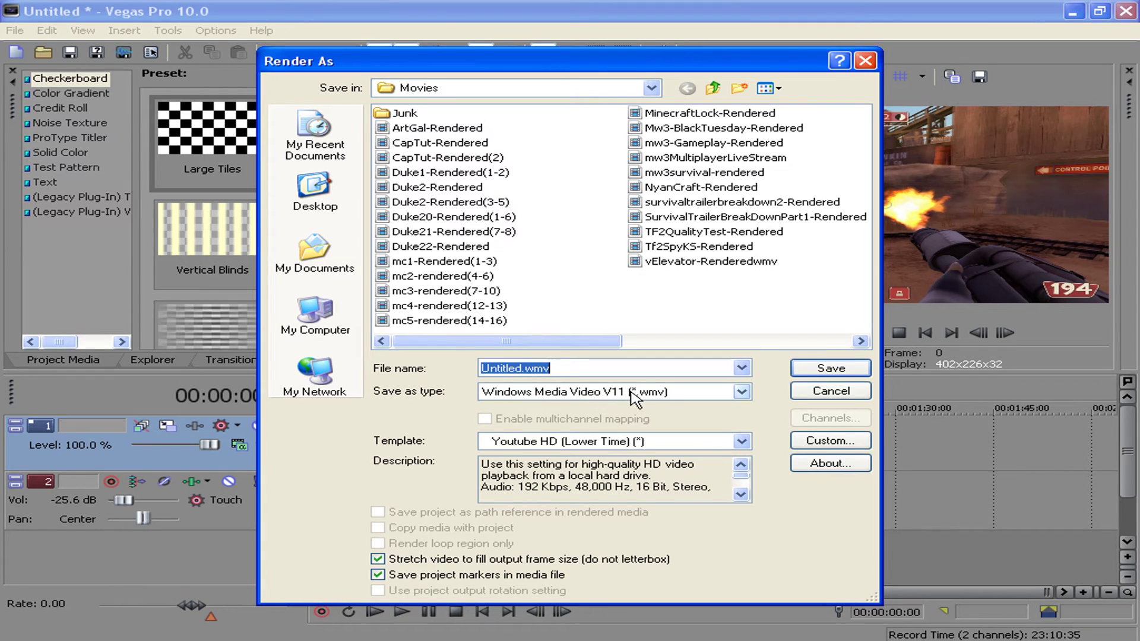
click(741, 441)
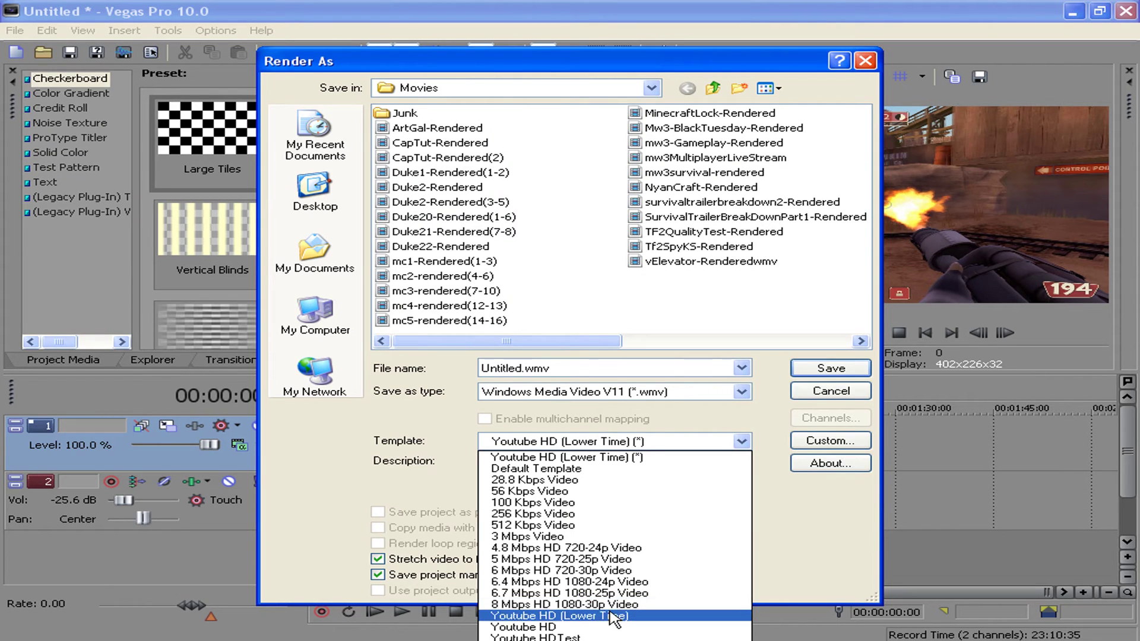
click(570, 635)
click(831, 440)
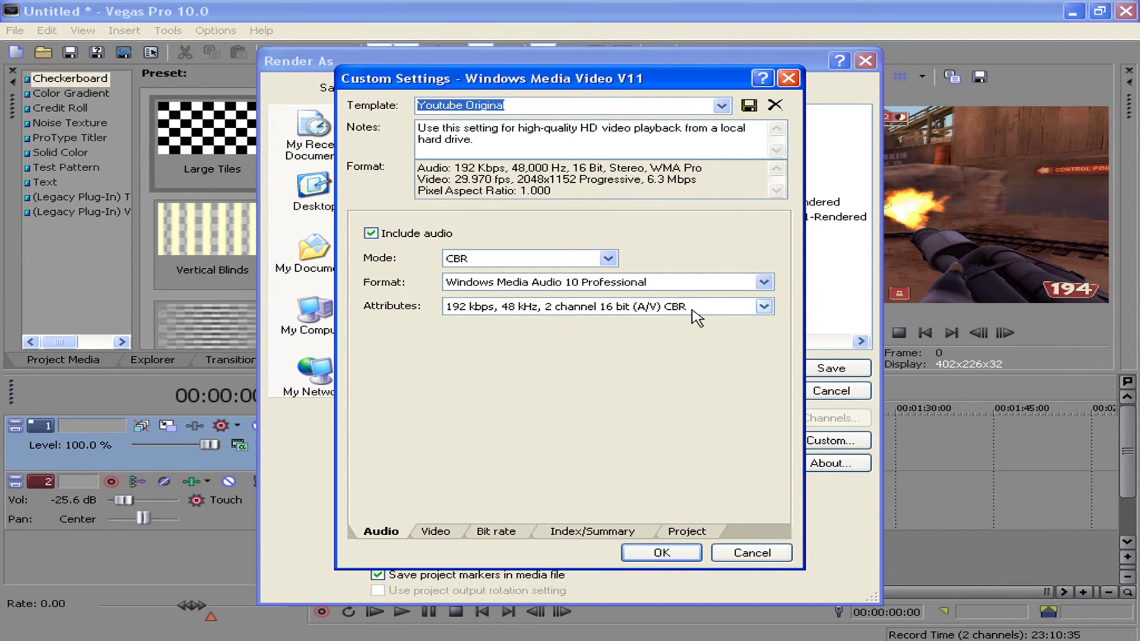
- Check the template's 2048x1152 video frame size and seconds-per-keyframe value
click(441, 531)
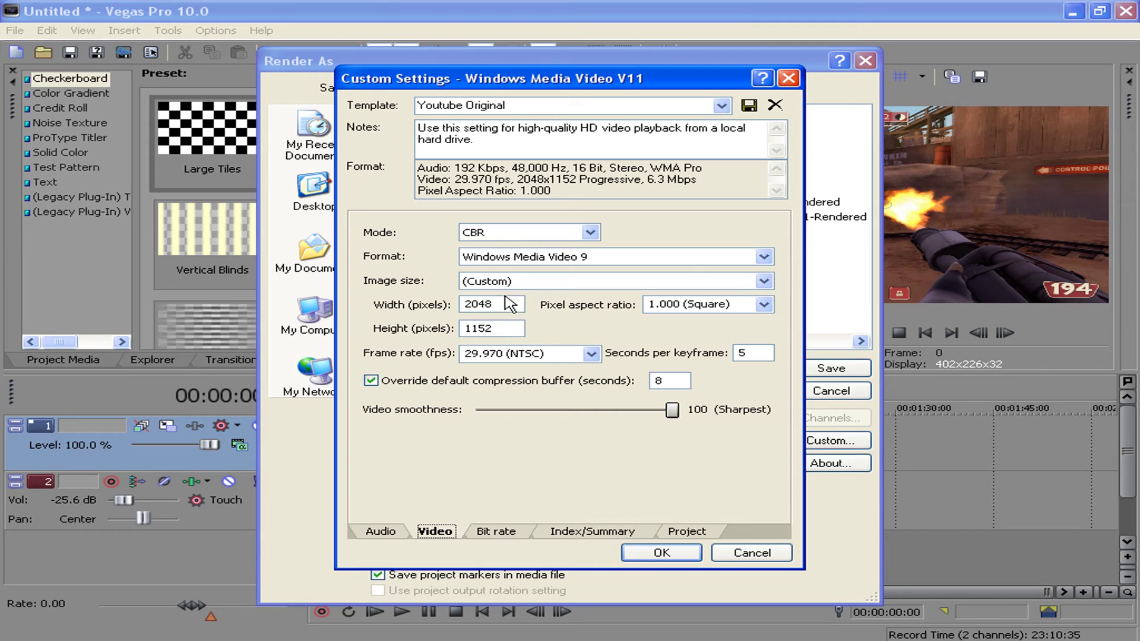
double_click(475, 312)
double_click(503, 328)
double_click(752, 353)
- Review the 6 M bit rate and index settings, keep Best rendering quality, and confirm
click(507, 530)
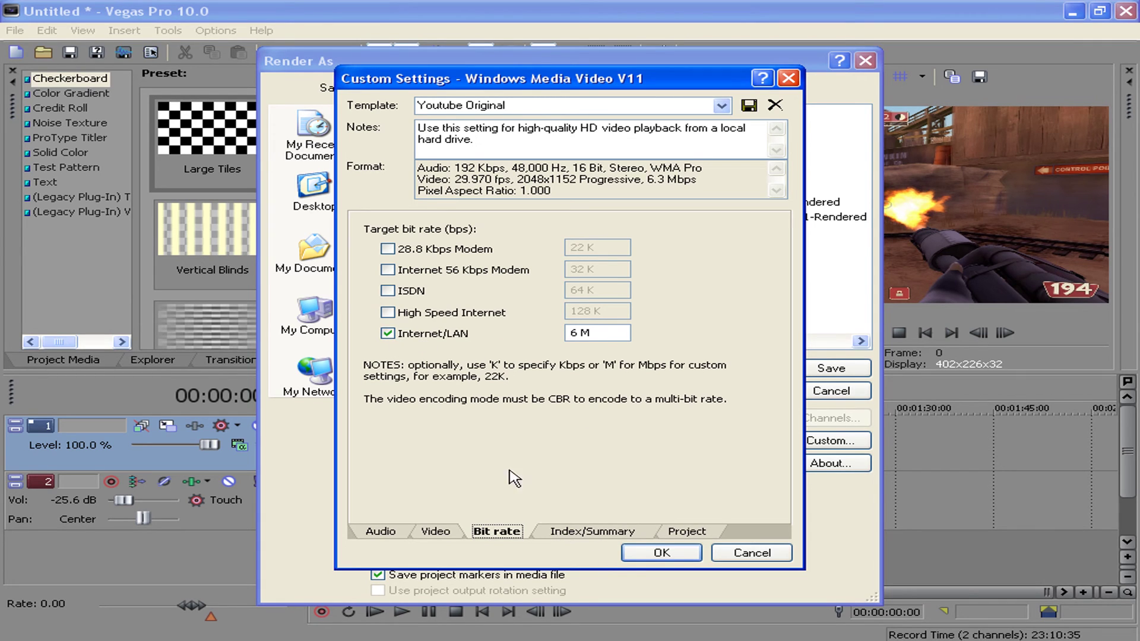
click(620, 530)
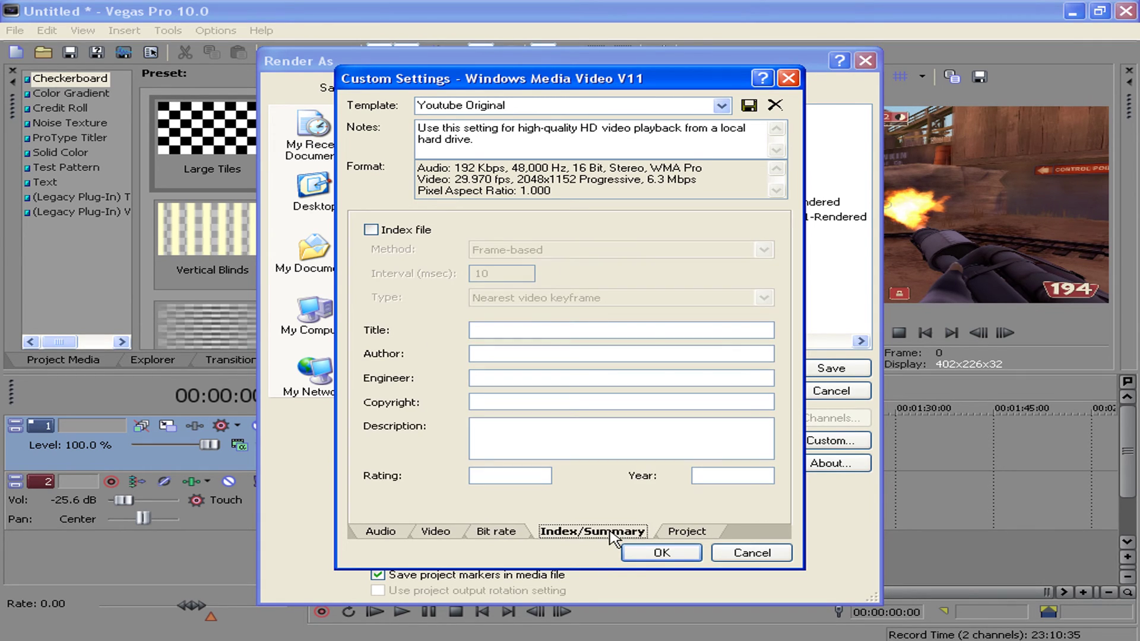
click(696, 532)
click(647, 237)
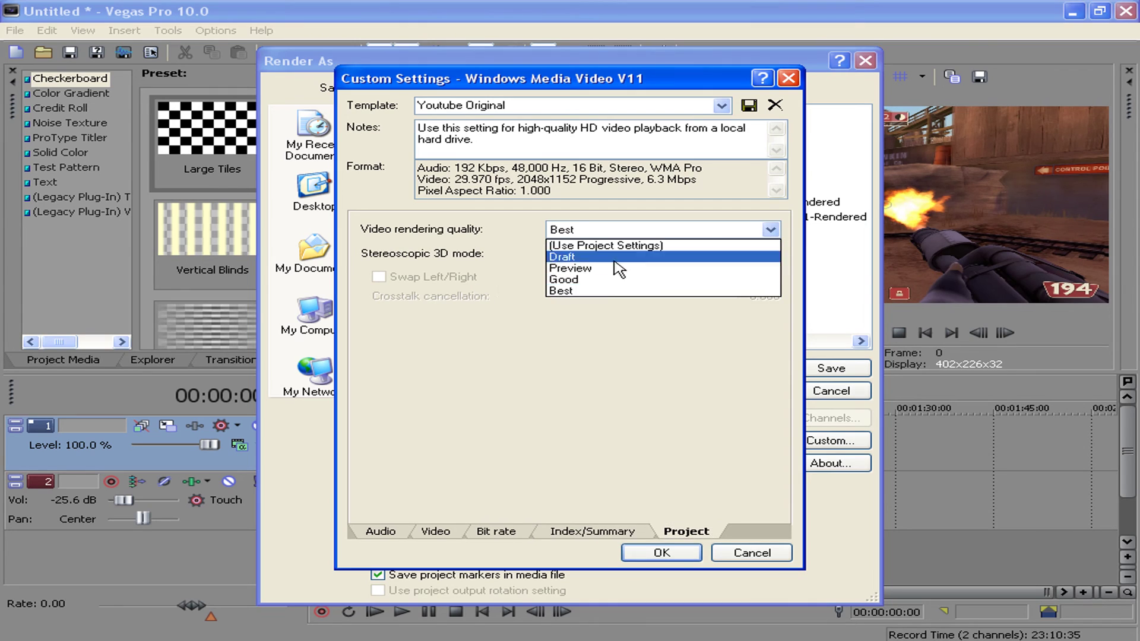
click(590, 294)
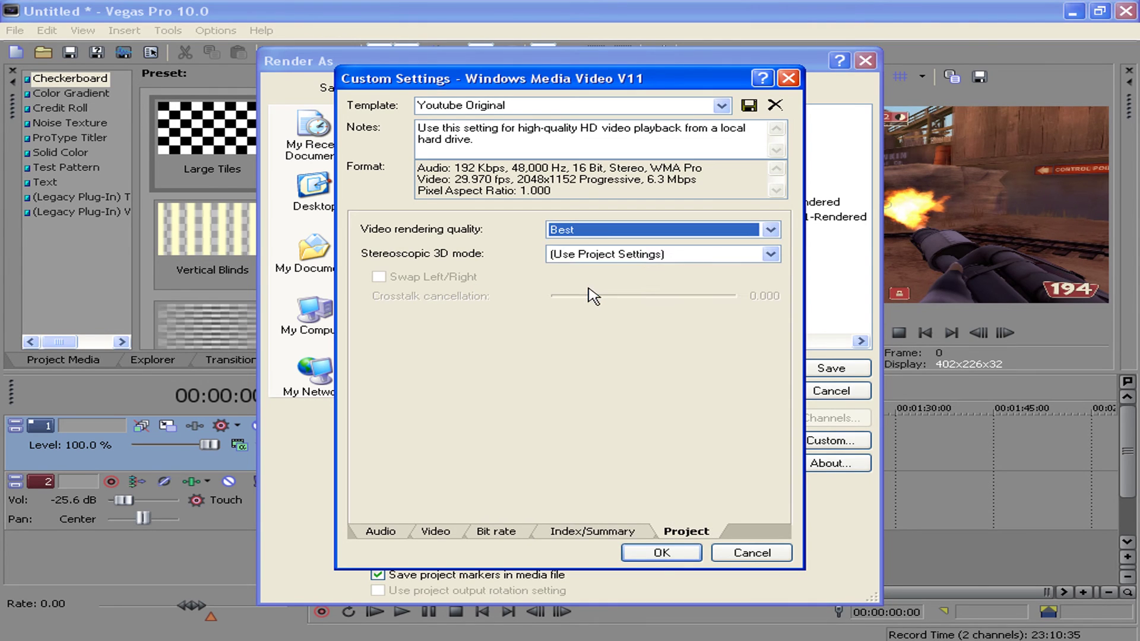
click(660, 553)
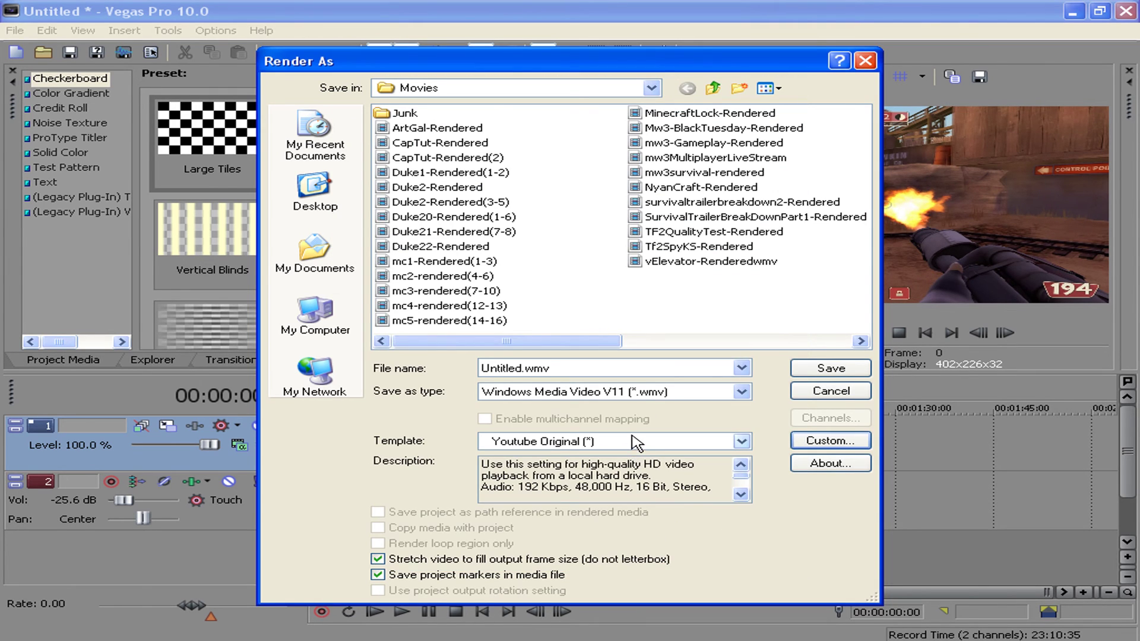